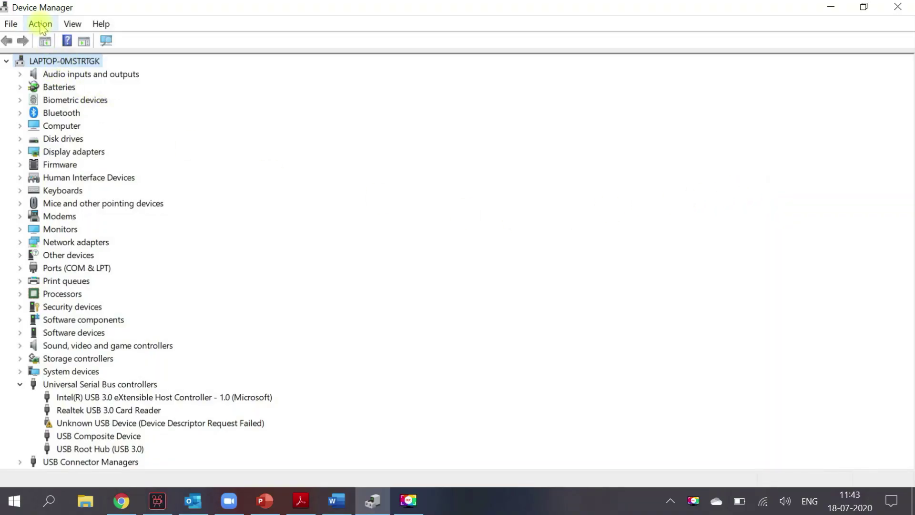
Show hidden devices in the device tree and launch the Add legacy hardware wizard
click(73, 23)
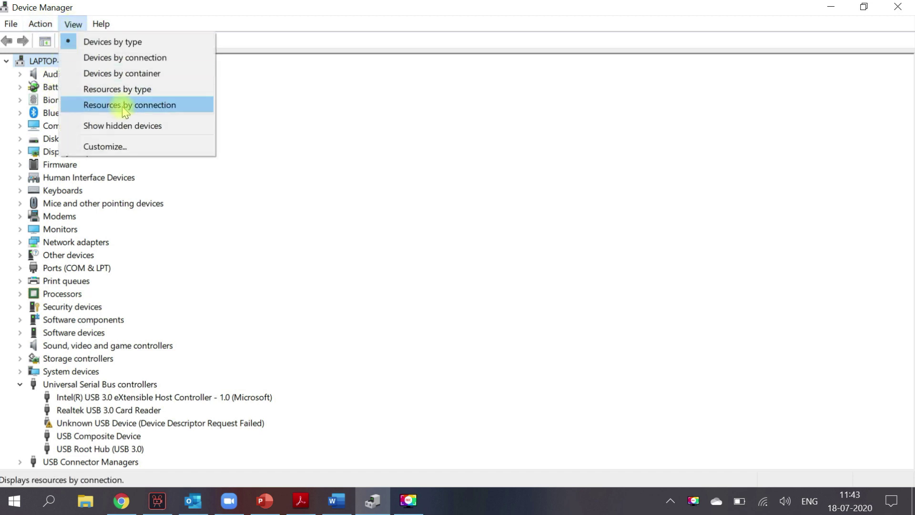
click(118, 126)
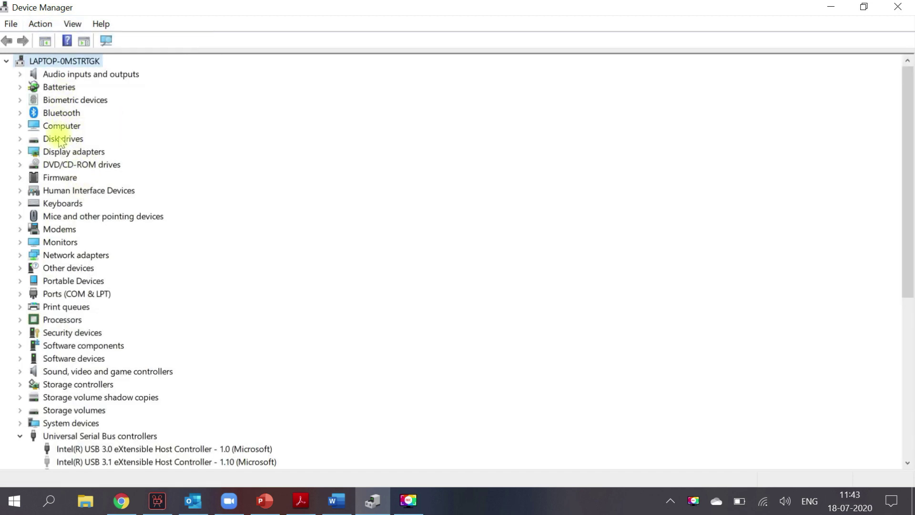
click(40, 24)
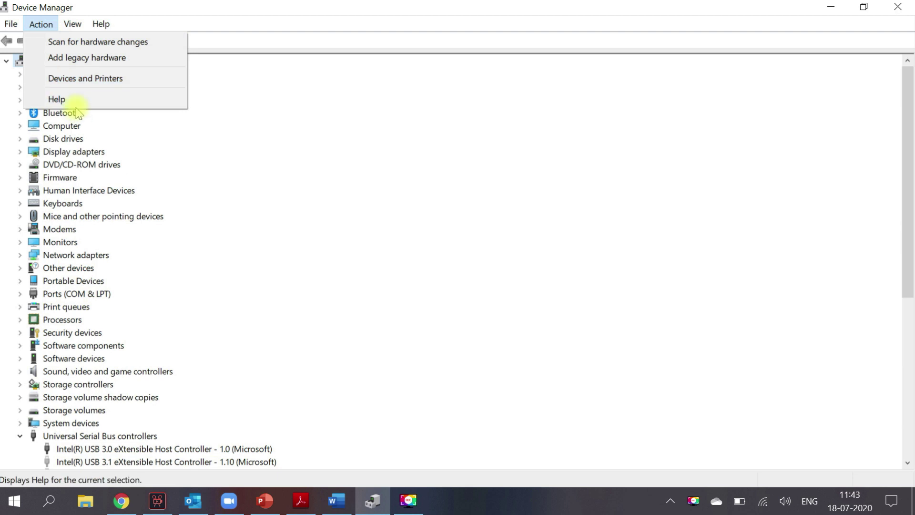
click(89, 58)
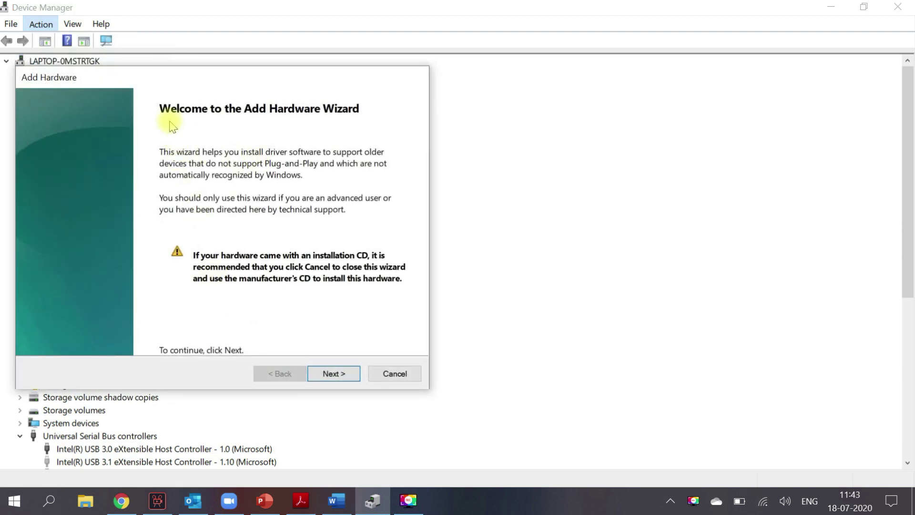
Run the Add Hardware wizard past its hardware search and select Cameras as the hardware type
click(333, 374)
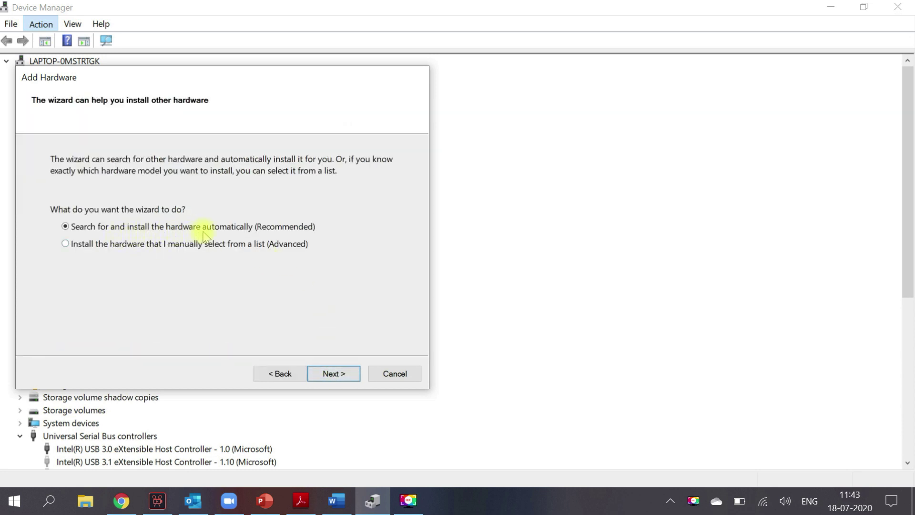
click(332, 374)
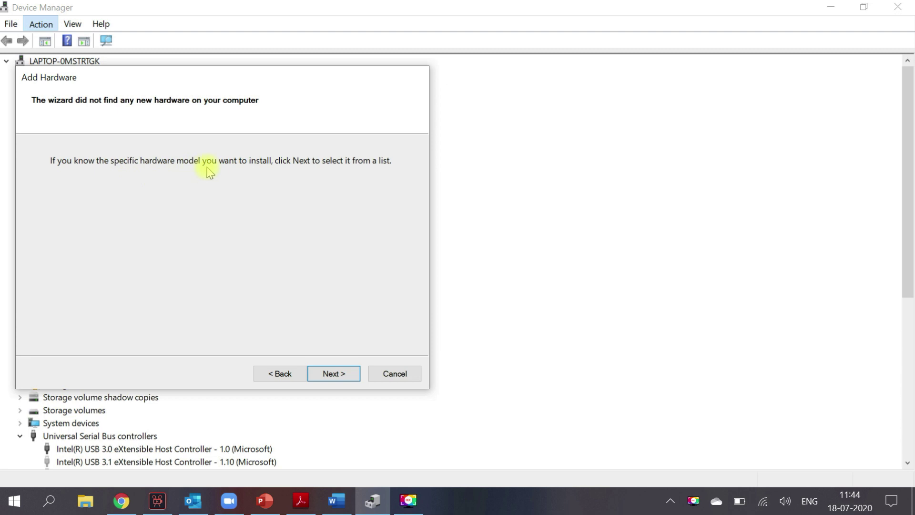
click(335, 375)
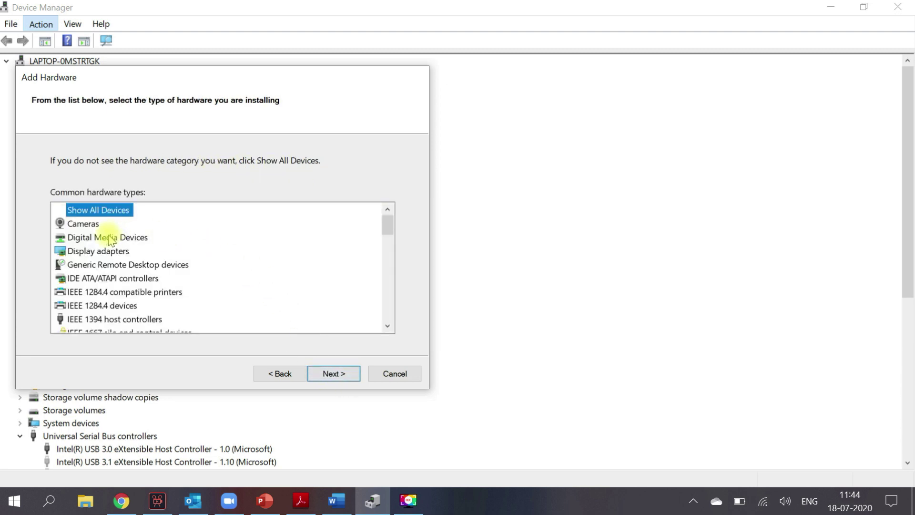
click(88, 228)
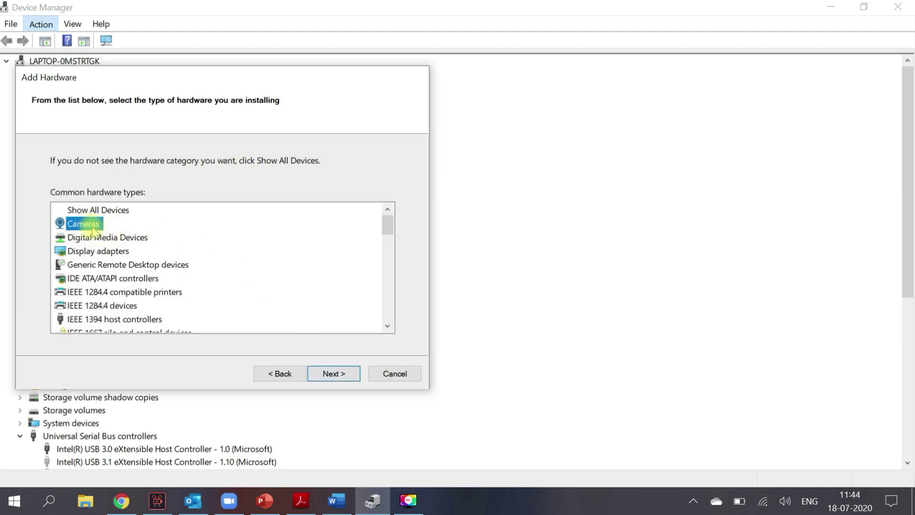
click(344, 374)
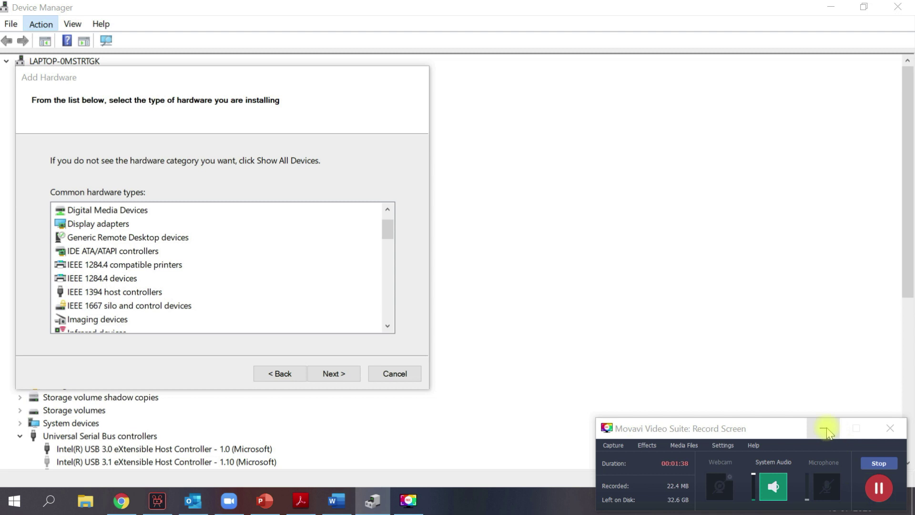
Return to the install-method page and continue to the hardware type list again
click(286, 374)
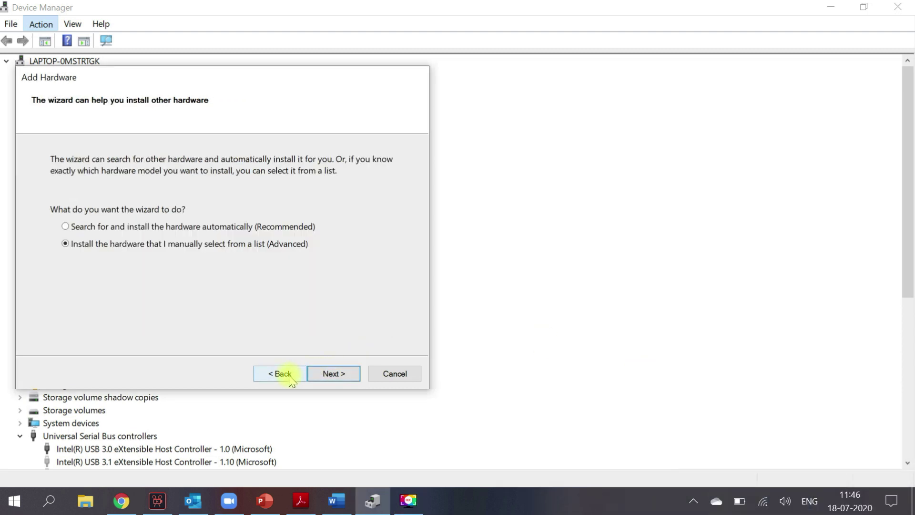
click(318, 372)
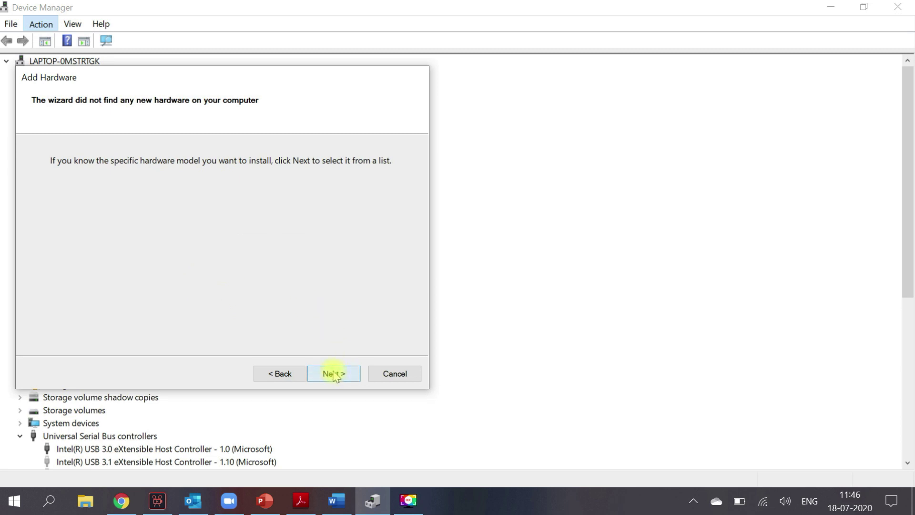
click(334, 373)
click(388, 326)
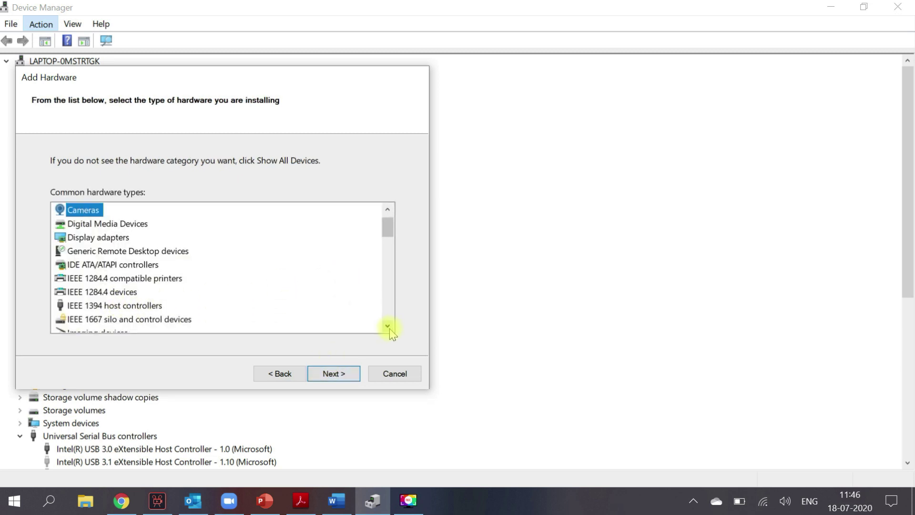
click(390, 328)
click(390, 328)
Choose Imaging devices, pick Microsoft as manufacturer, and scroll its model list
click(119, 305)
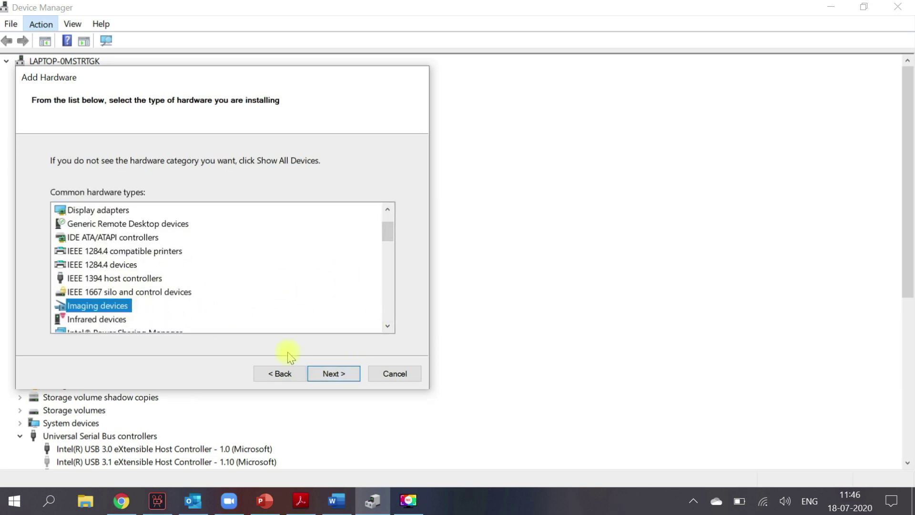
click(328, 374)
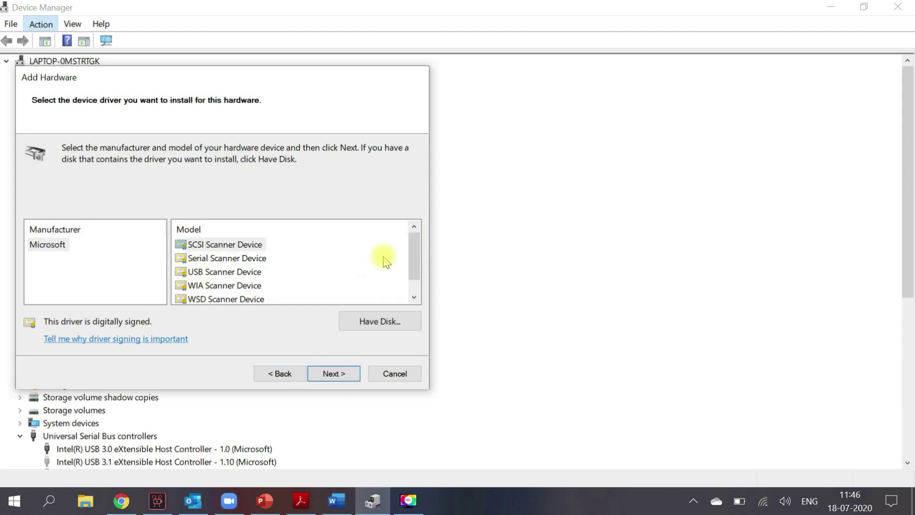
click(61, 247)
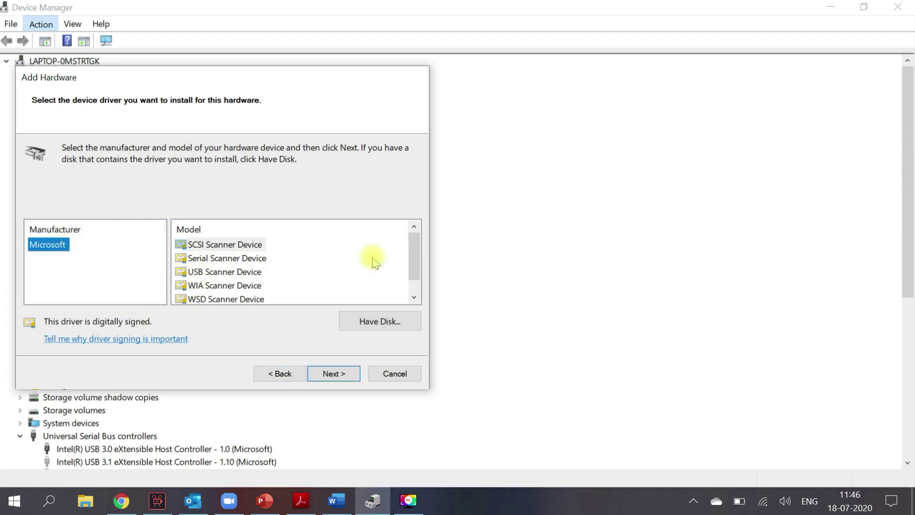
mouse_move(410, 256)
mouse_down()
mouse_move(416, 268)
mouse_move(414, 241)
mouse_up()
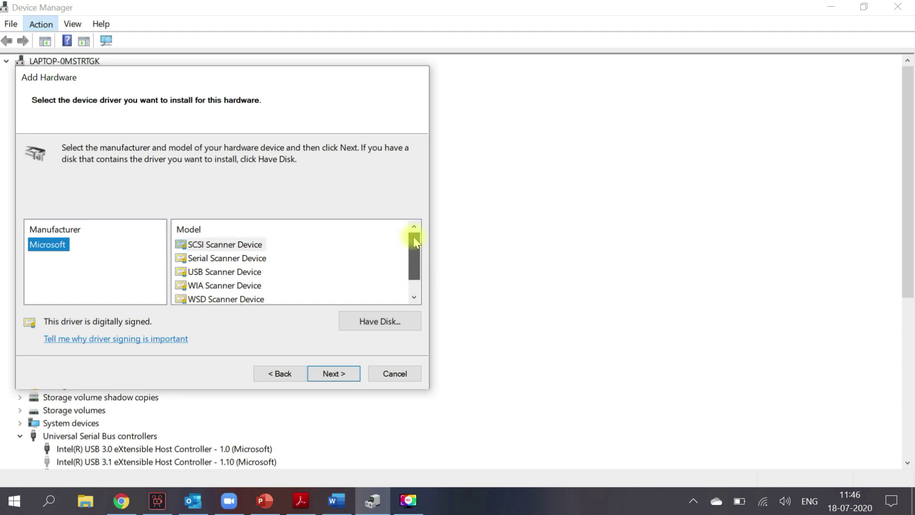
drag(413, 262, 410, 267)
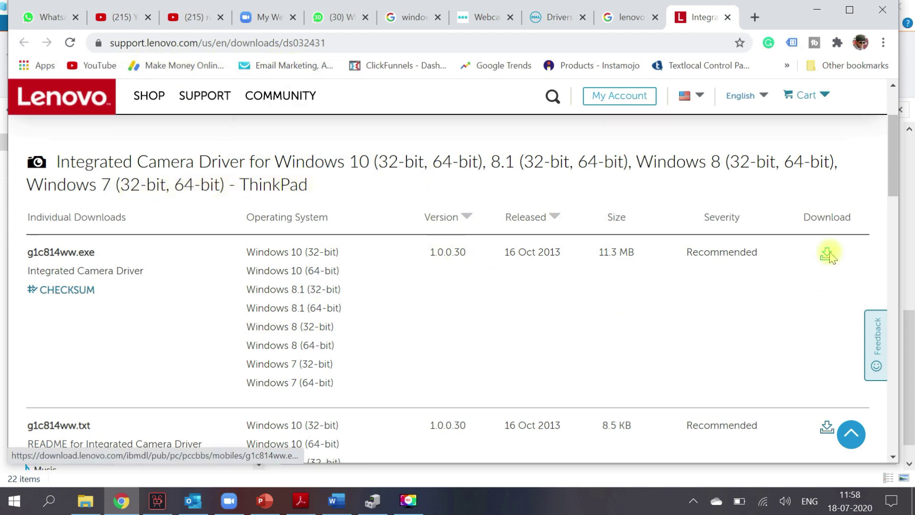
Download g1c814ww.exe from the Lenovo driver page and show it in its folder
click(827, 254)
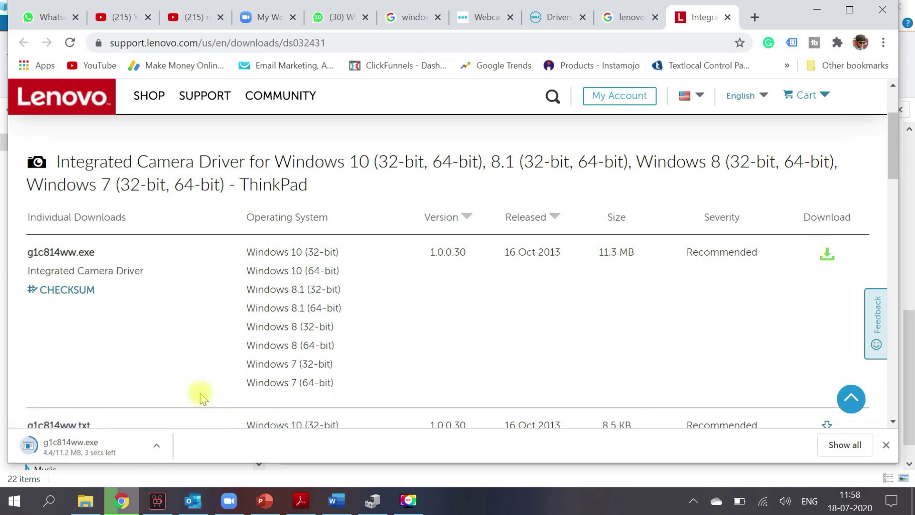
click(156, 446)
click(193, 412)
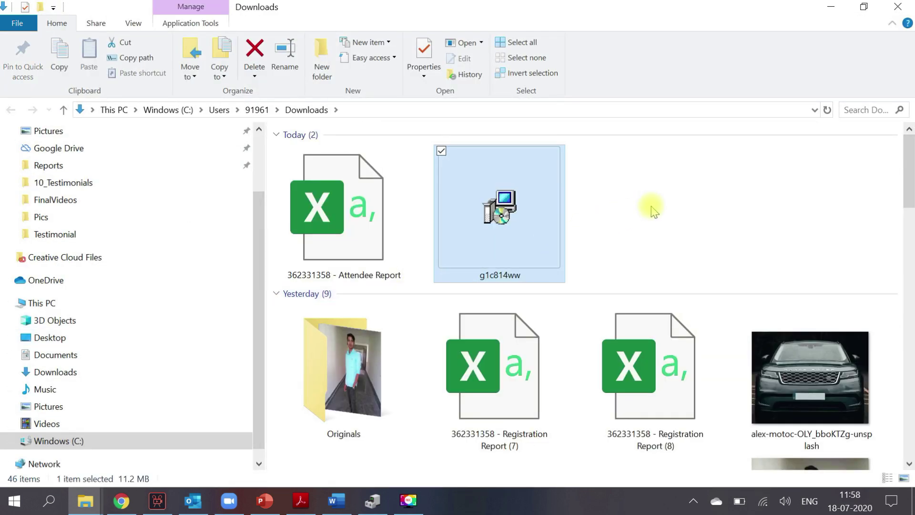
Run g1c814ww.exe with administrator approval to bring up its setup wizard
click(652, 211)
double_click(528, 238)
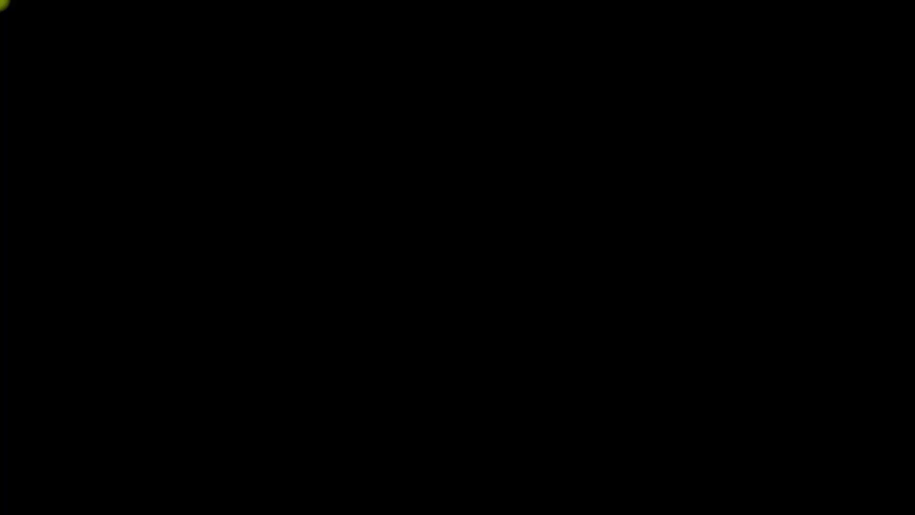
click(411, 348)
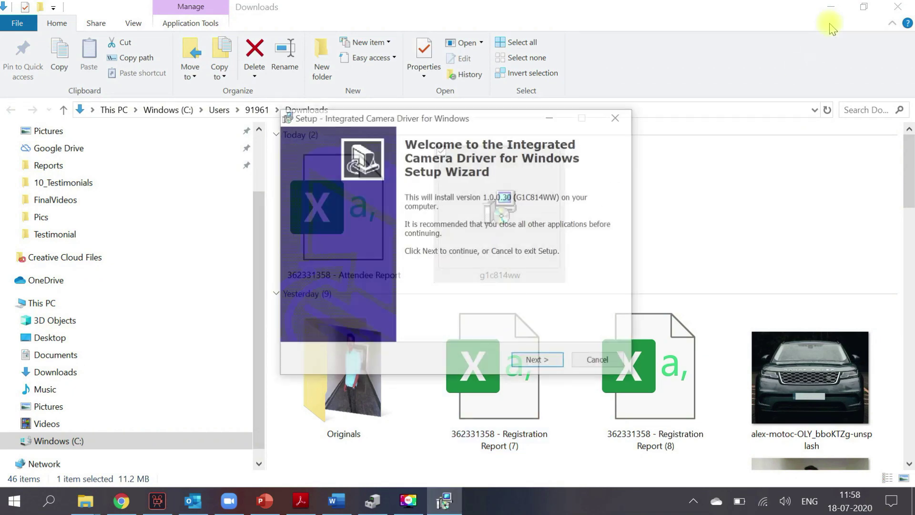
click(832, 17)
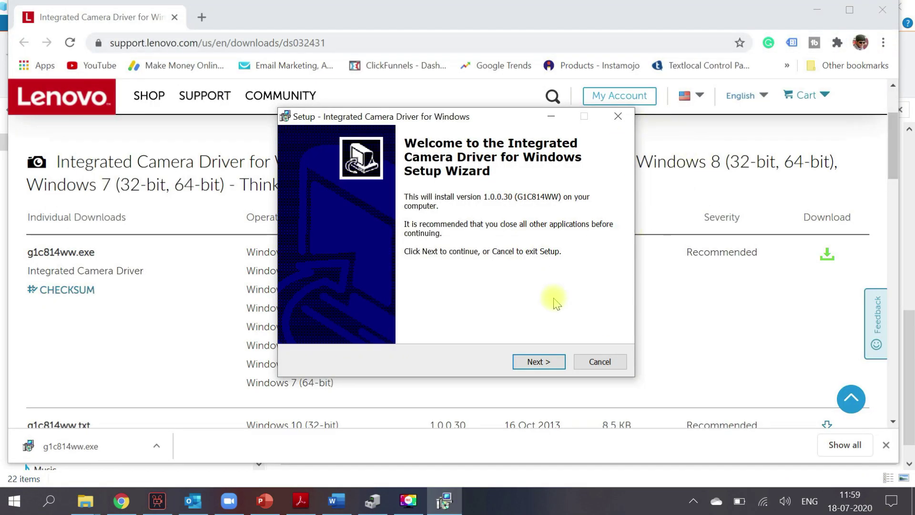
Accept the Lenovo license and unpack the driver to C:\DRIVERS\WIN\CAMERA
click(549, 367)
click(368, 319)
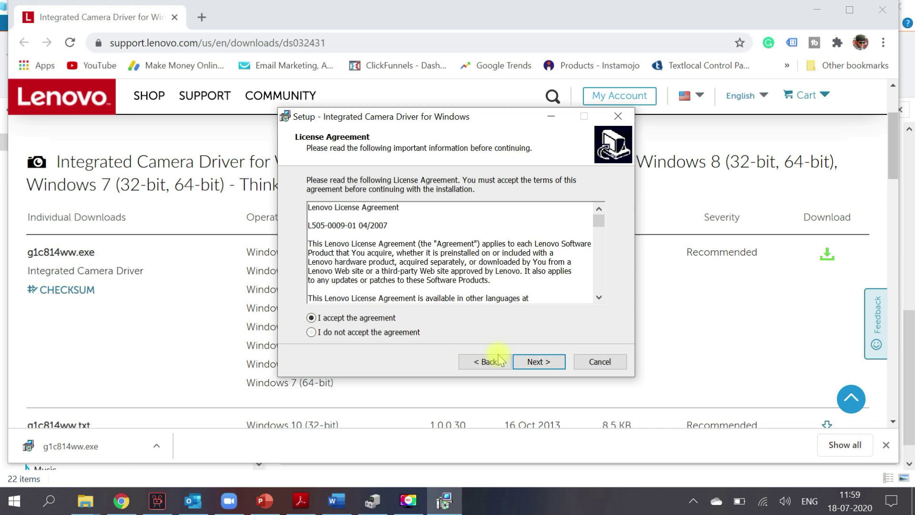
click(535, 362)
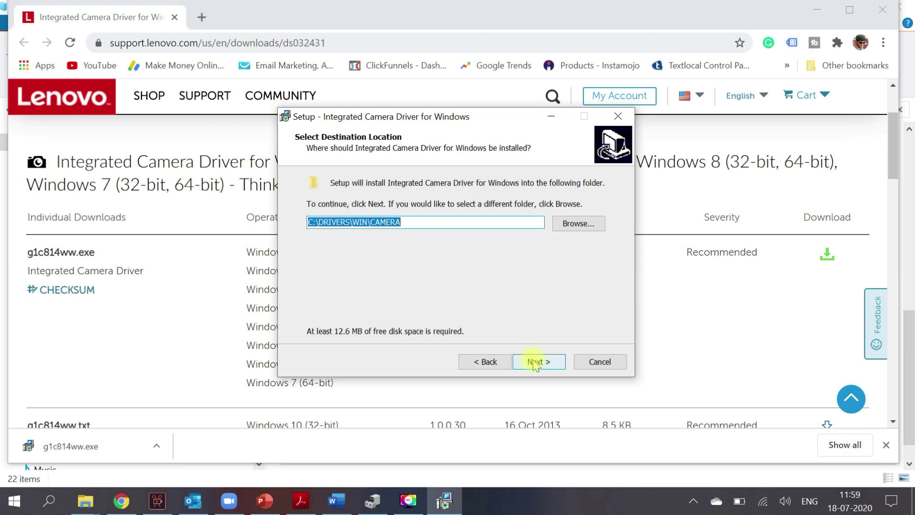
click(535, 362)
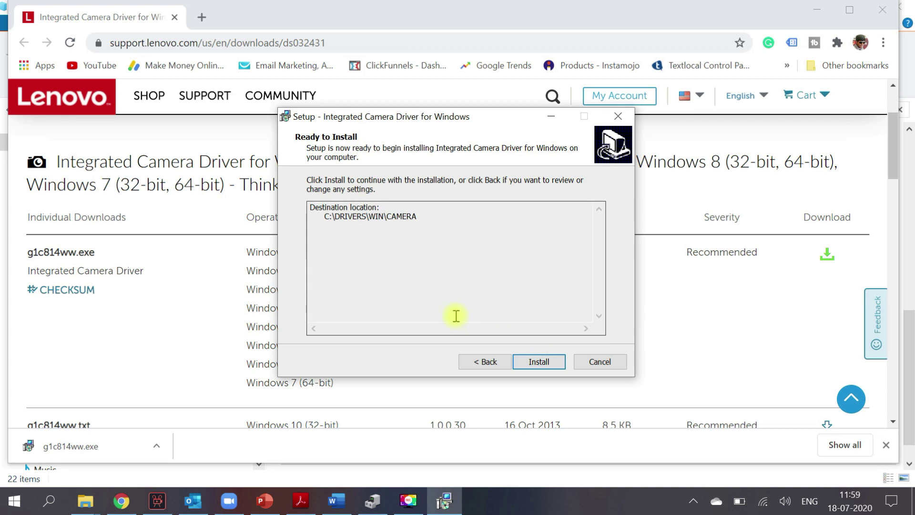
click(543, 363)
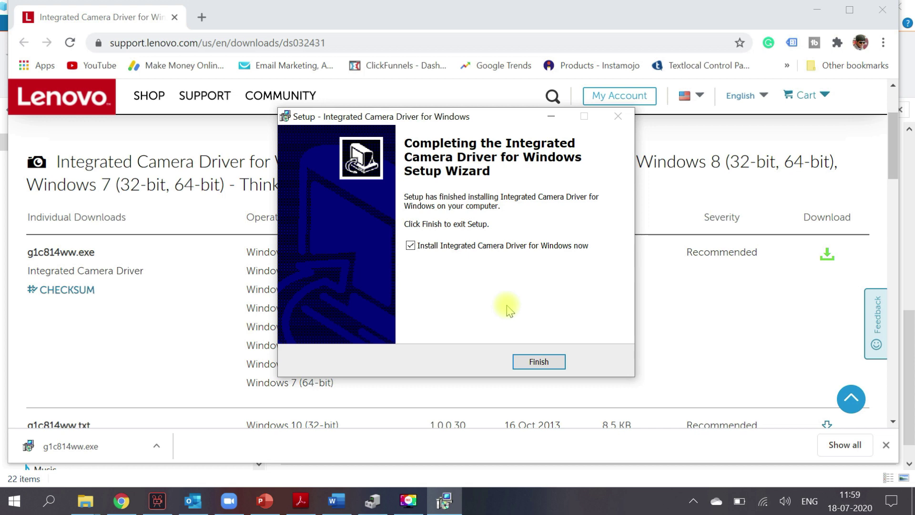
click(539, 361)
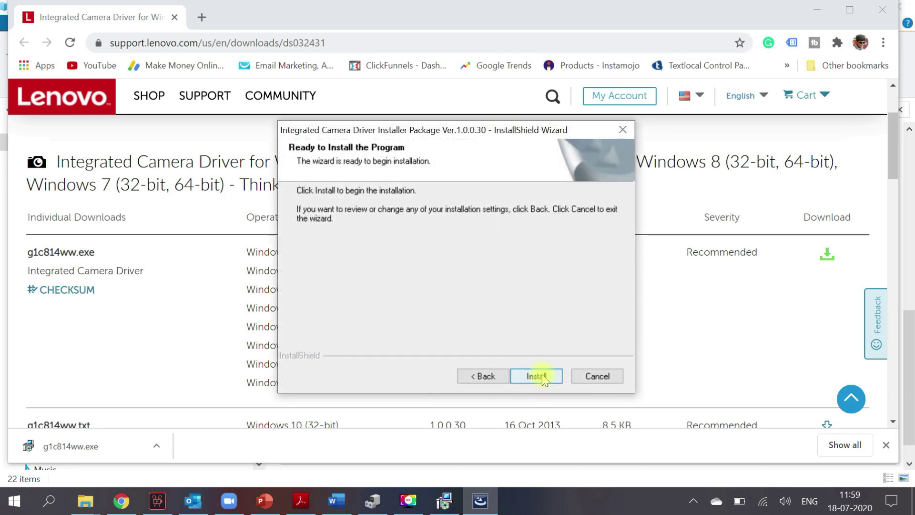
Install the Integrated Camera Driver package Ver.1.0.0.30 and let it finish
click(542, 378)
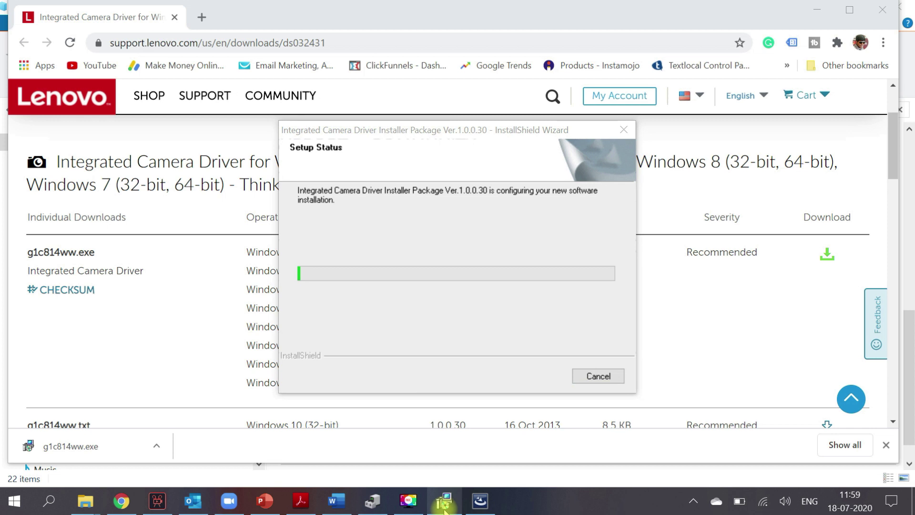
click(408, 501)
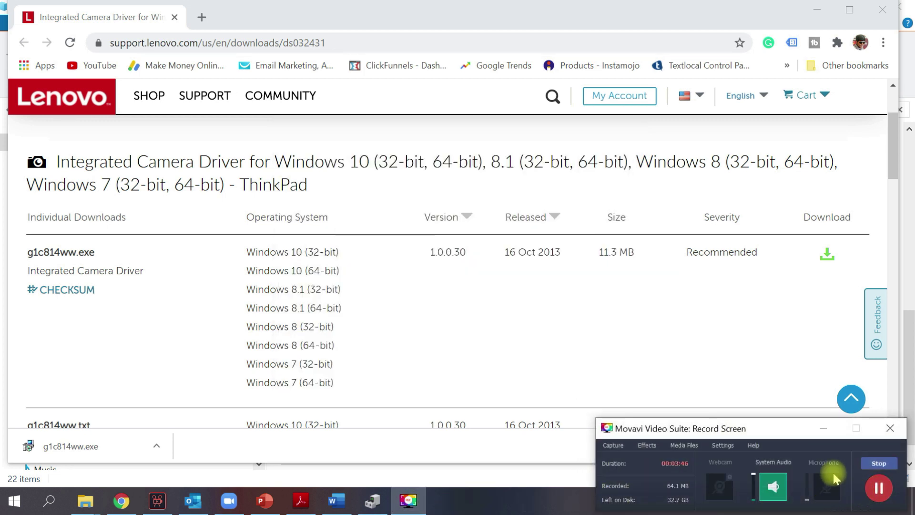
click(823, 428)
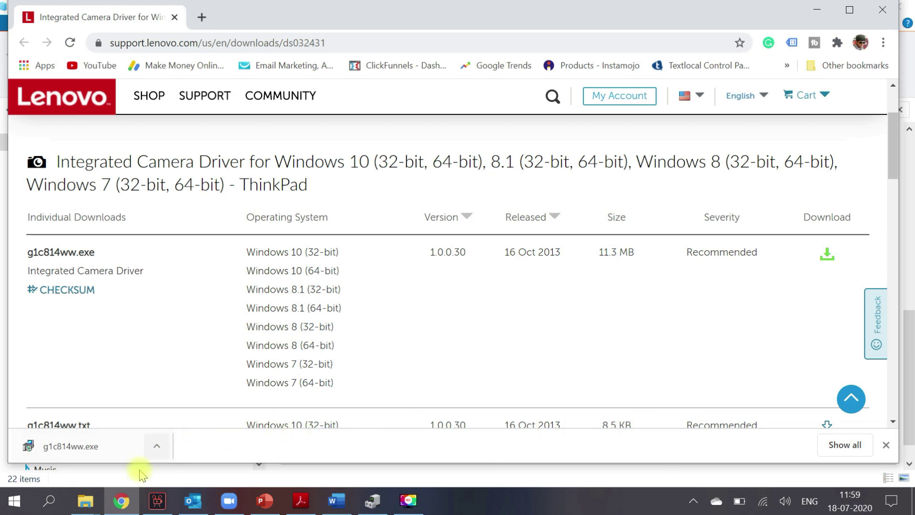
click(373, 500)
Cancel the Add Hardware wizard, scan for hardware changes, and hide hidden devices again
click(388, 374)
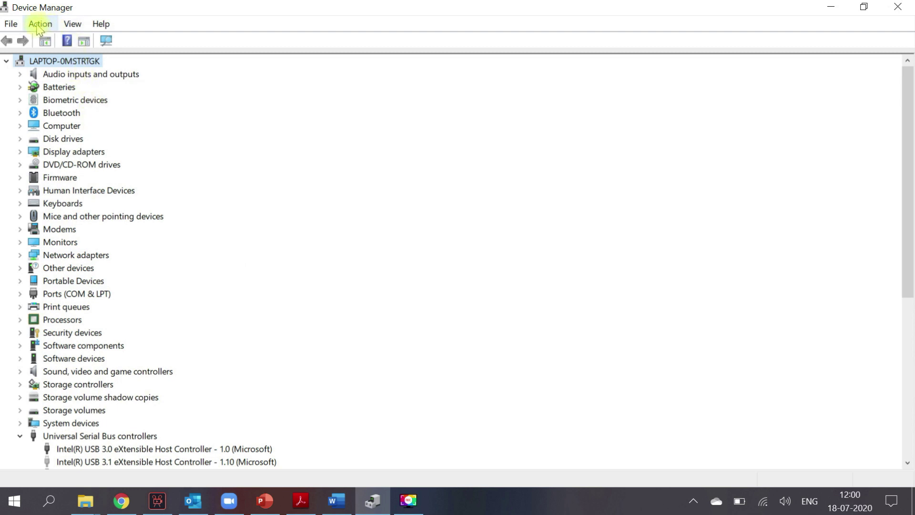
right_click(50, 63)
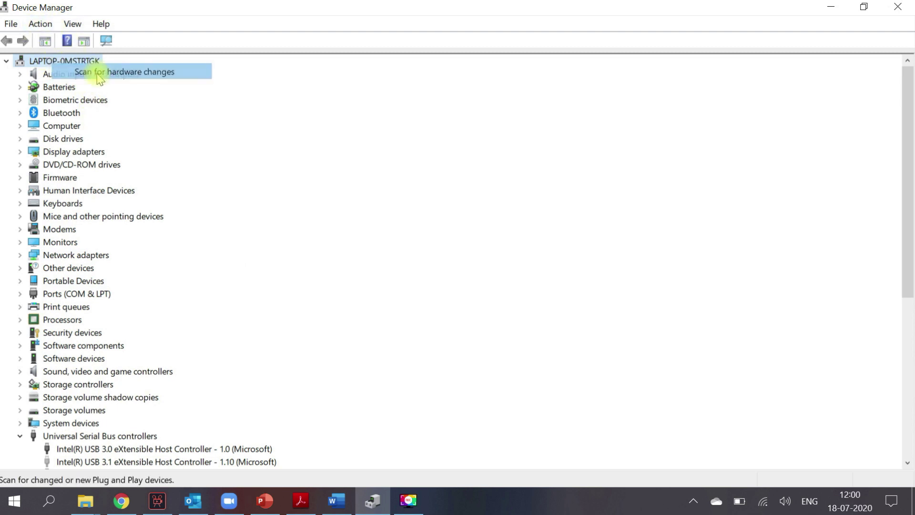
click(76, 72)
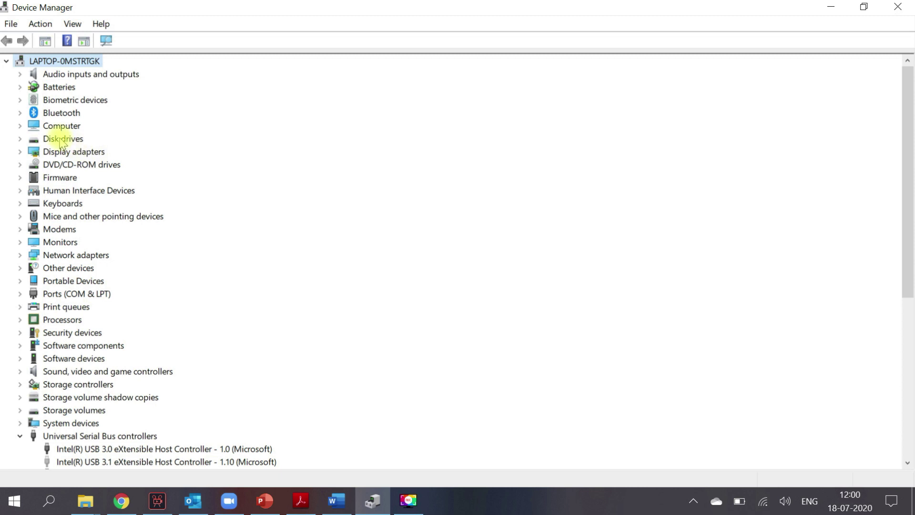
click(72, 24)
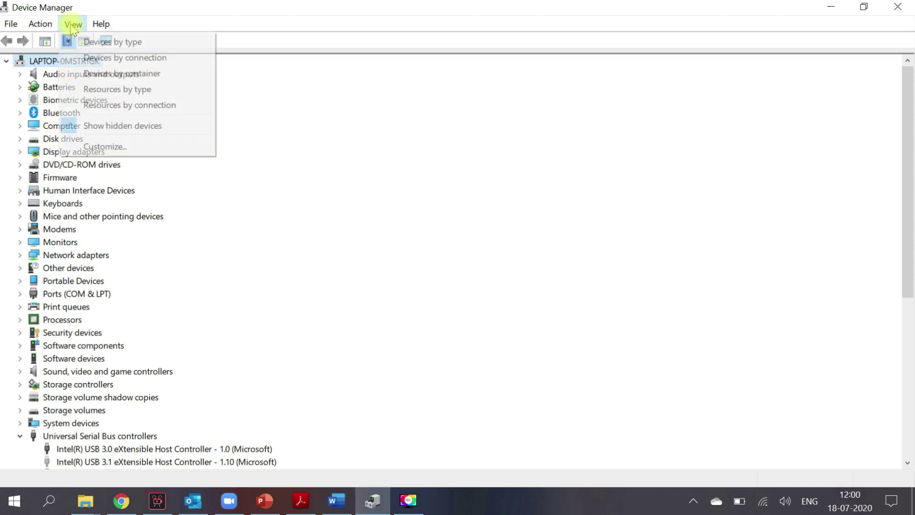
click(101, 125)
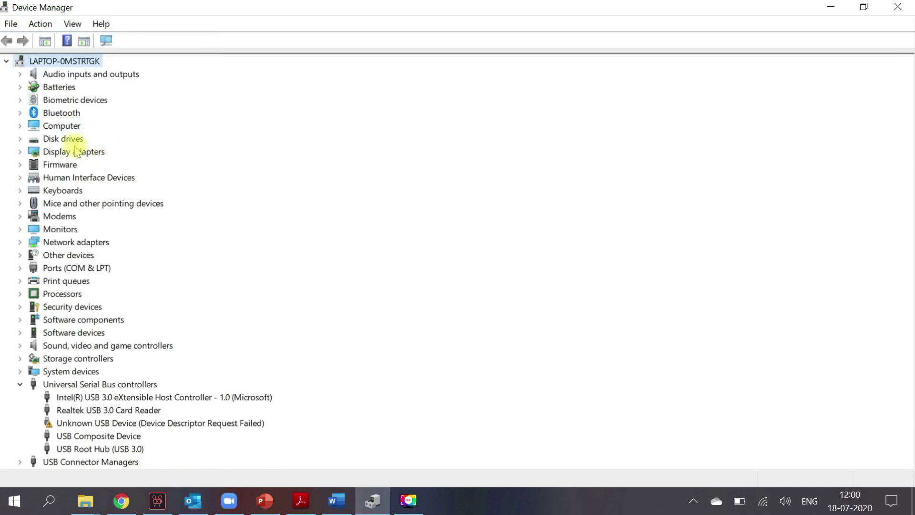
click(72, 126)
click(62, 138)
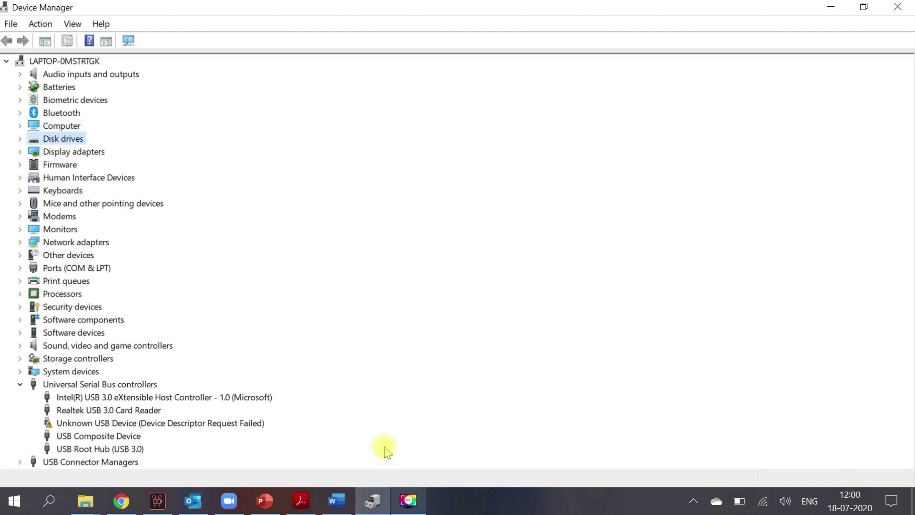
Open Notepad from Start search with a note reading 'Restart the system'
click(51, 500)
text(note)
key(Return)
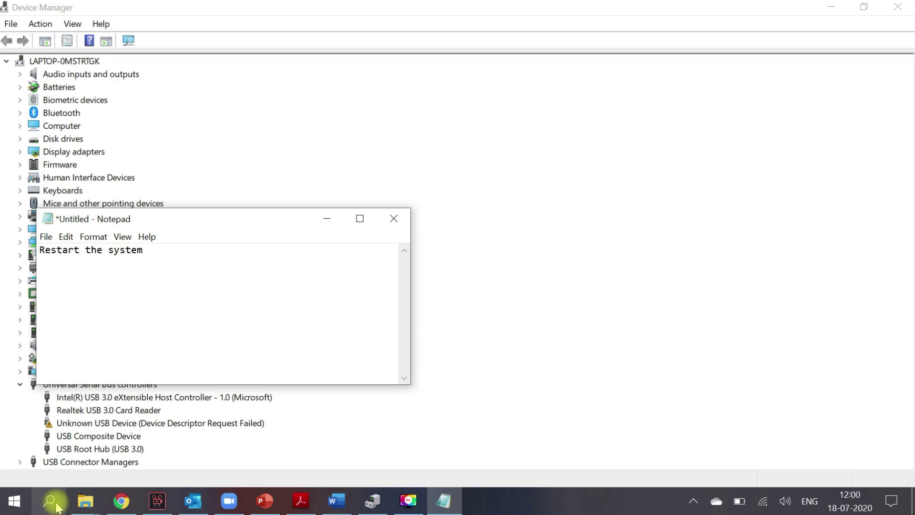
click(408, 500)
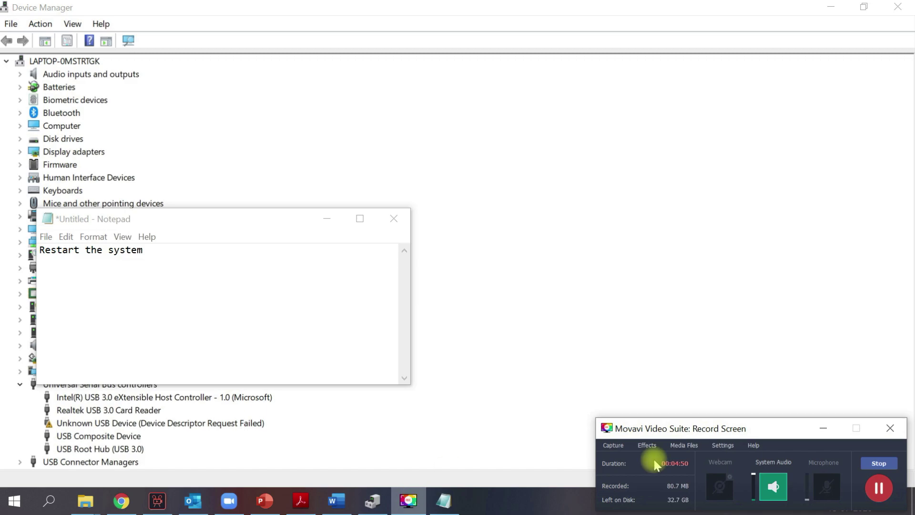
Reopen Device Manager via a 'device' search and expand Cameras to find Integrated Camera
click(50, 502)
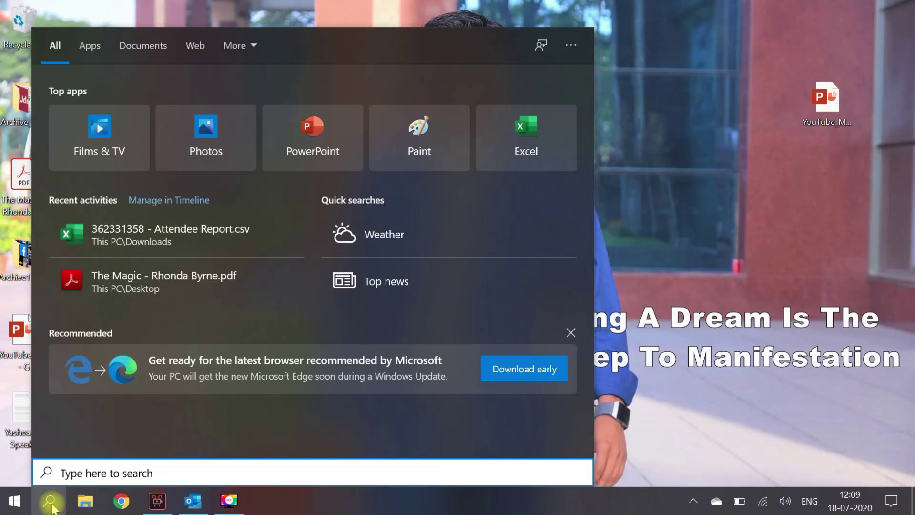
text(device)
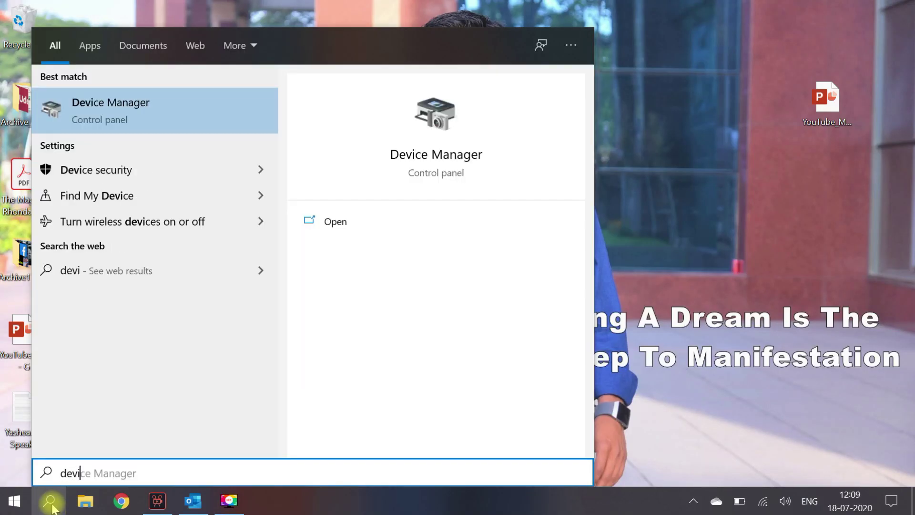
key(Return)
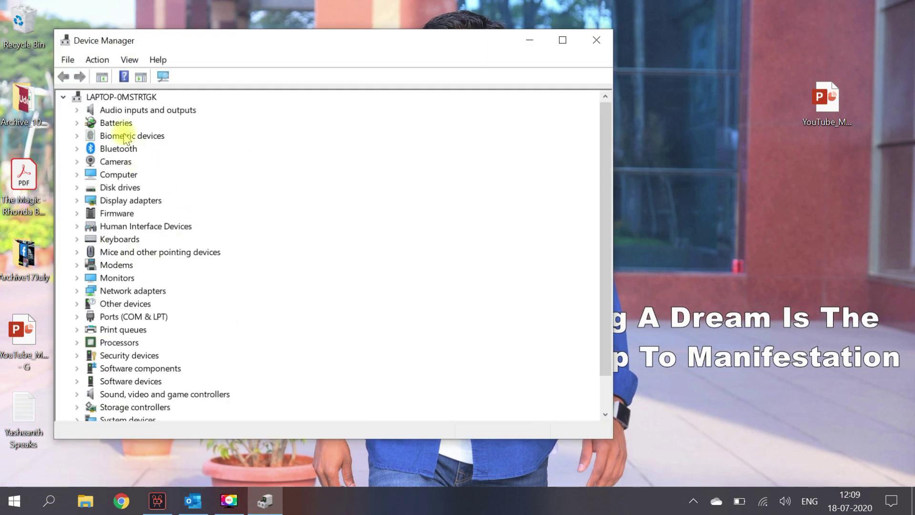
click(116, 164)
right_click(119, 164)
click(239, 164)
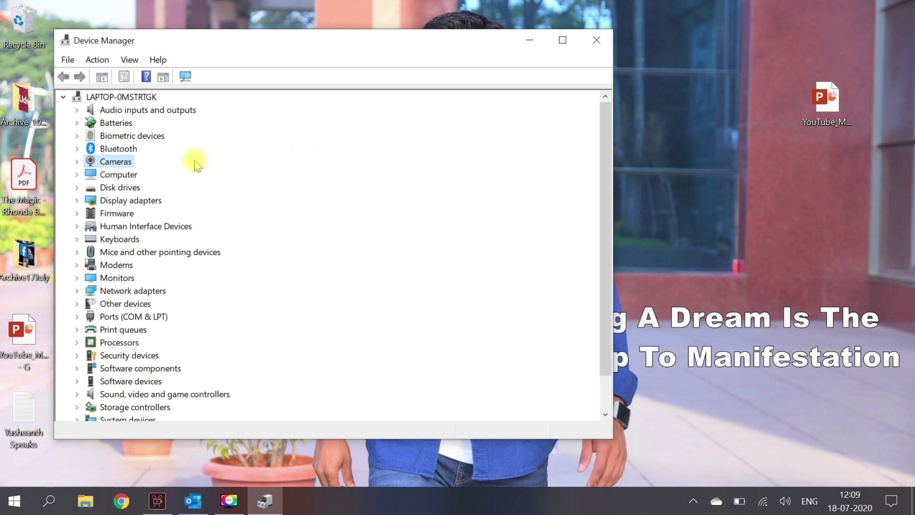
click(77, 161)
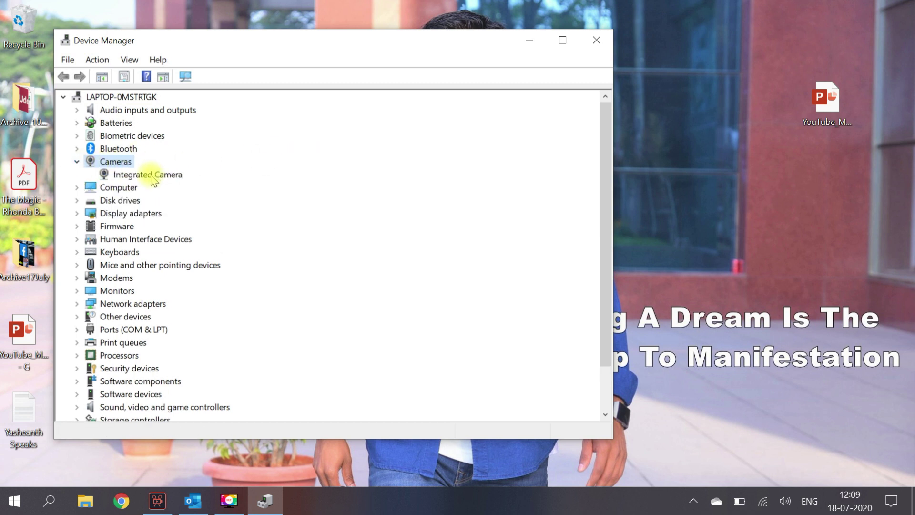
click(77, 162)
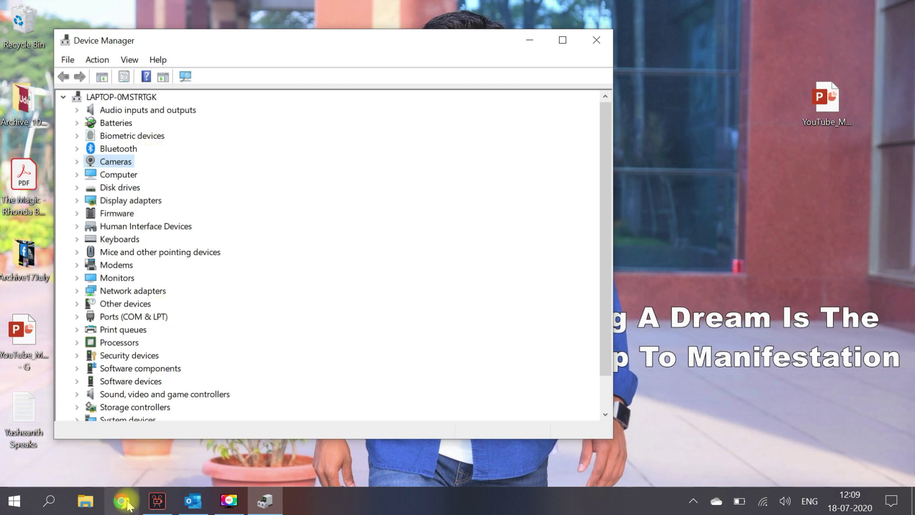
Launch the Camera app from a 'camera' search to show the live webcam feed
click(50, 504)
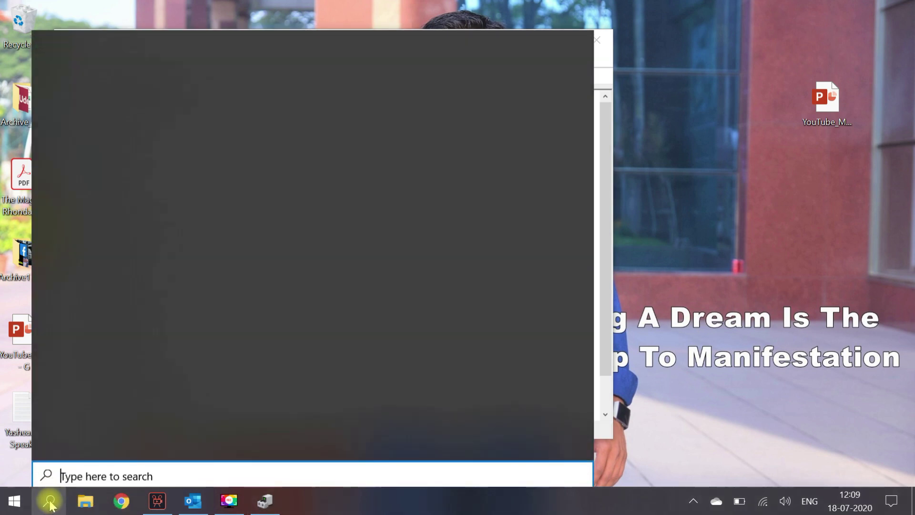
text(camera)
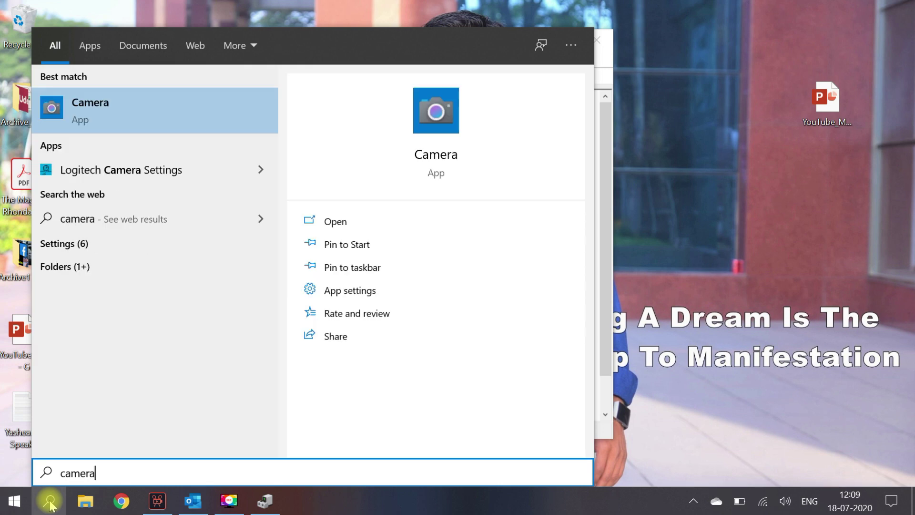
key(Return)
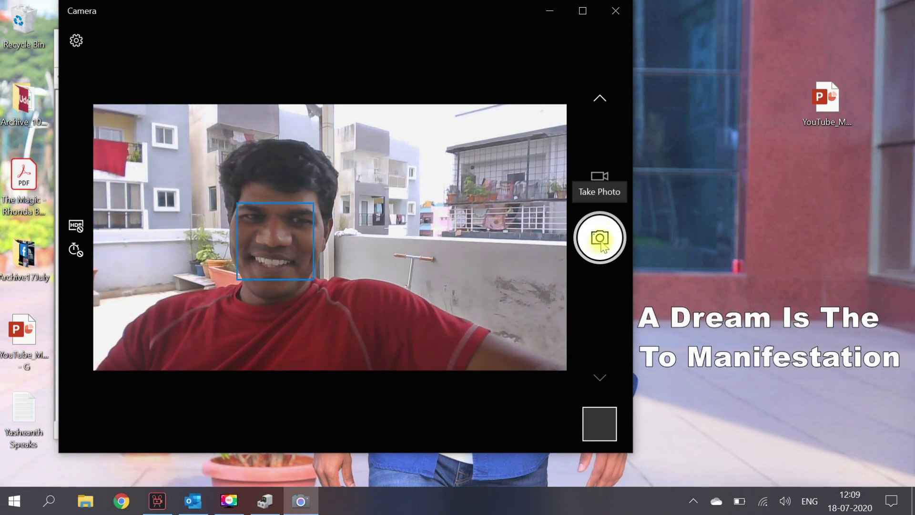
click(265, 501)
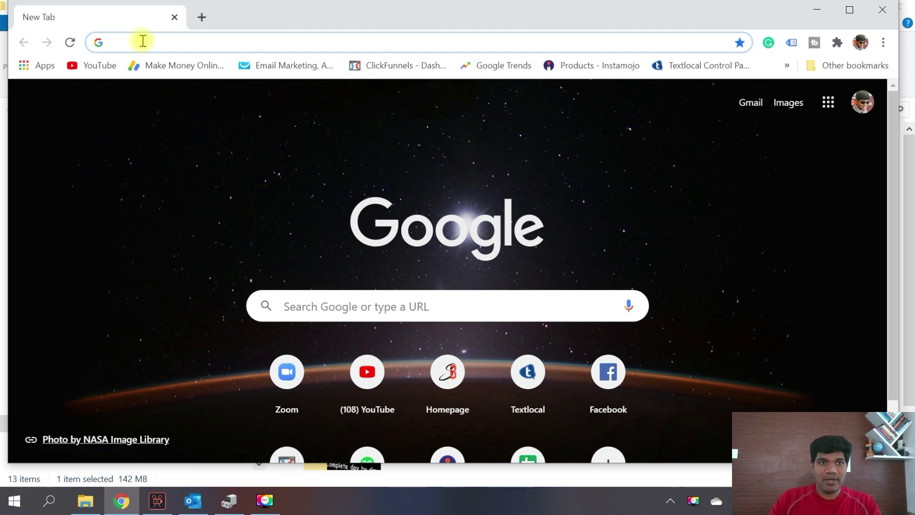
Google 'dell camera driver', open the Realtek IR Camera Driver result in a new tab, dismiss cookies
text(dell camera driver)
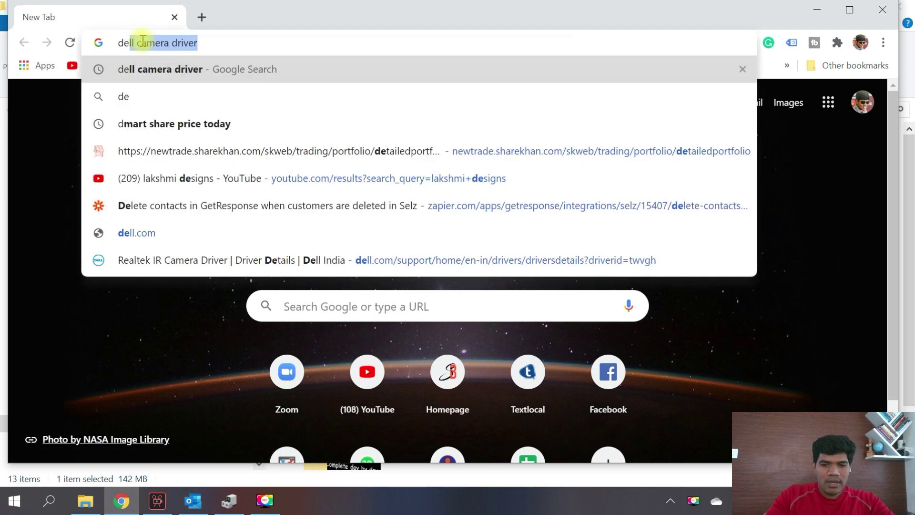
key(Return)
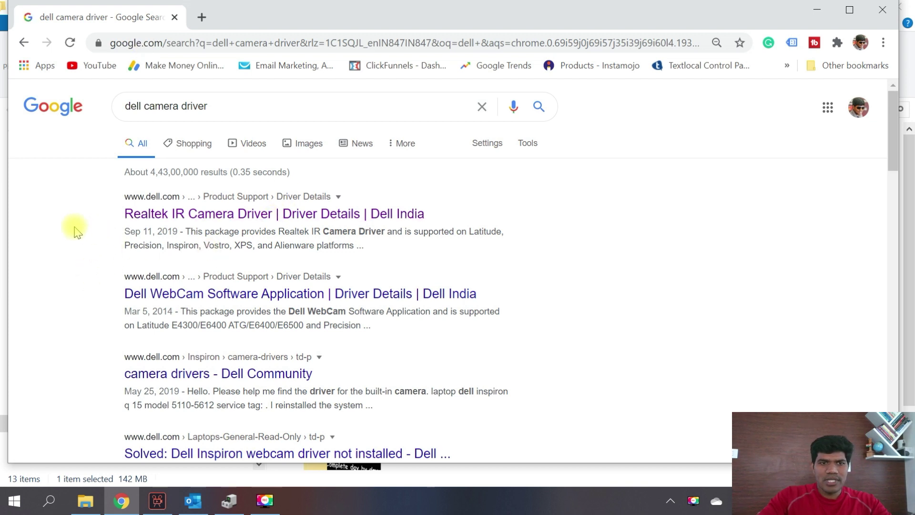
right_click(248, 214)
click(282, 226)
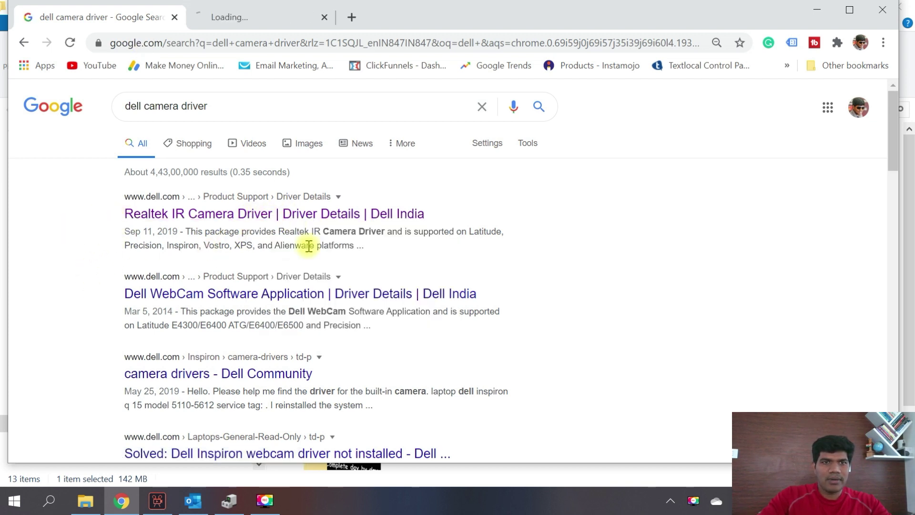
click(261, 19)
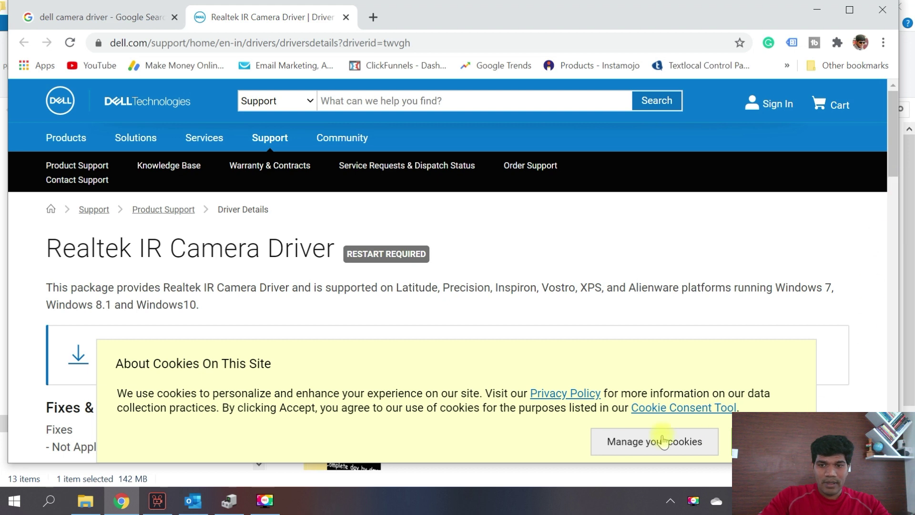
click(767, 441)
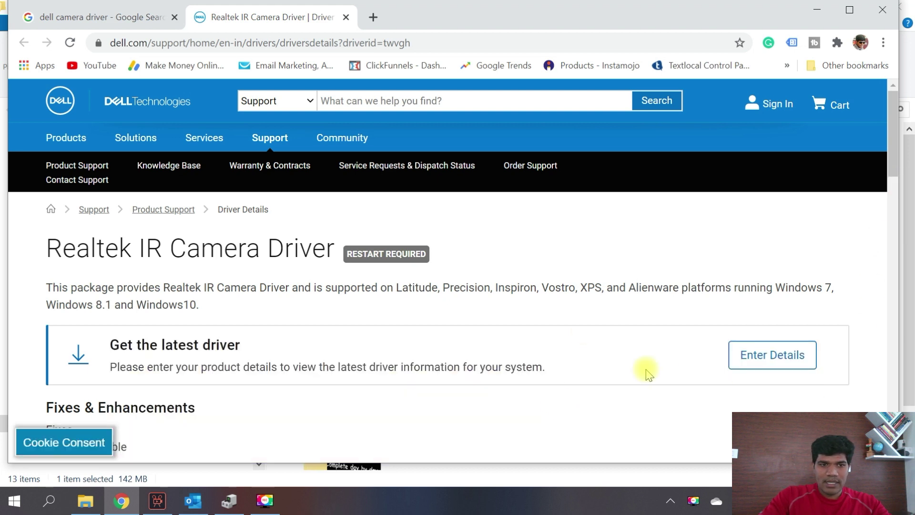